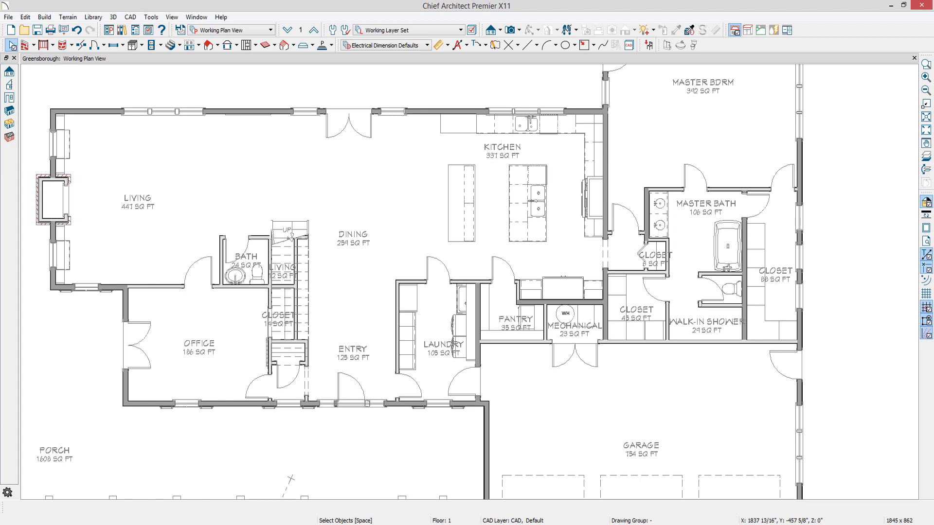
# Stop the Walk-In Shower room using floor default moldings and delete its Default Base Molding
pyautogui.click(688, 311)
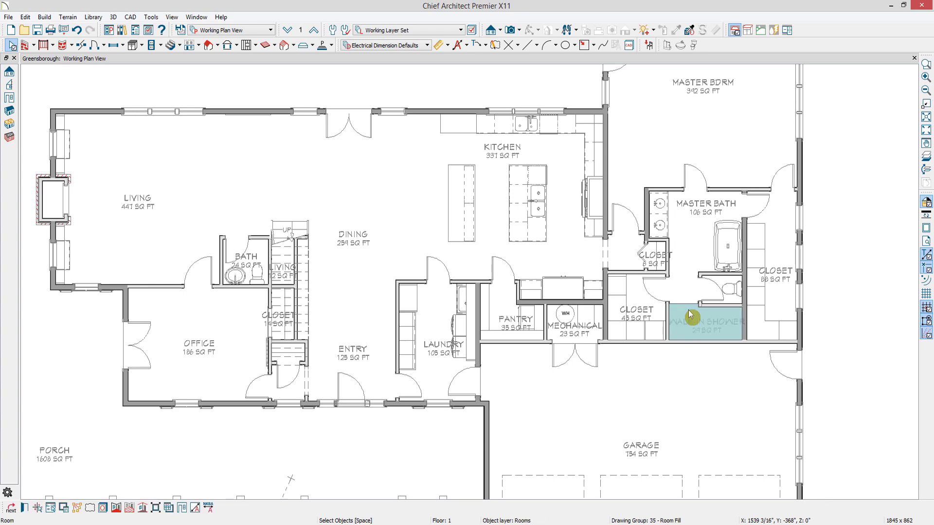
pyautogui.doubleClick(689, 311)
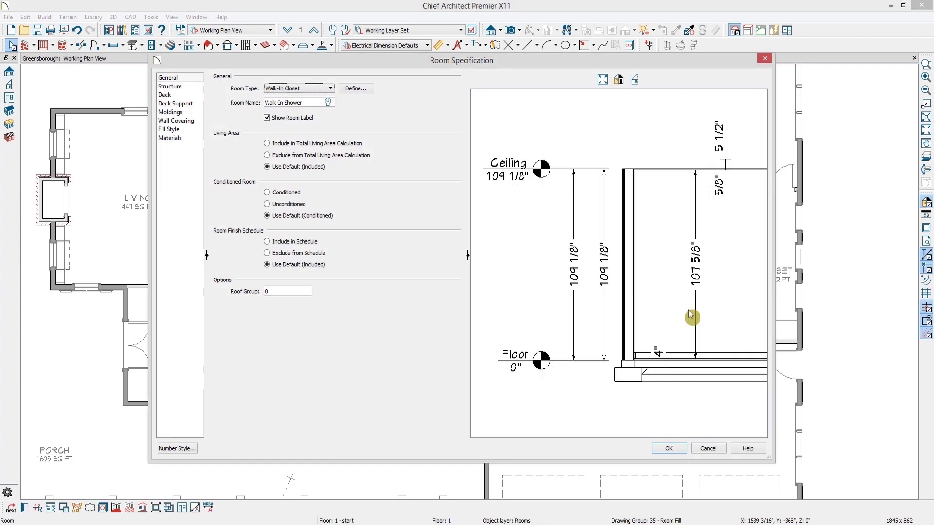
pyautogui.click(176, 113)
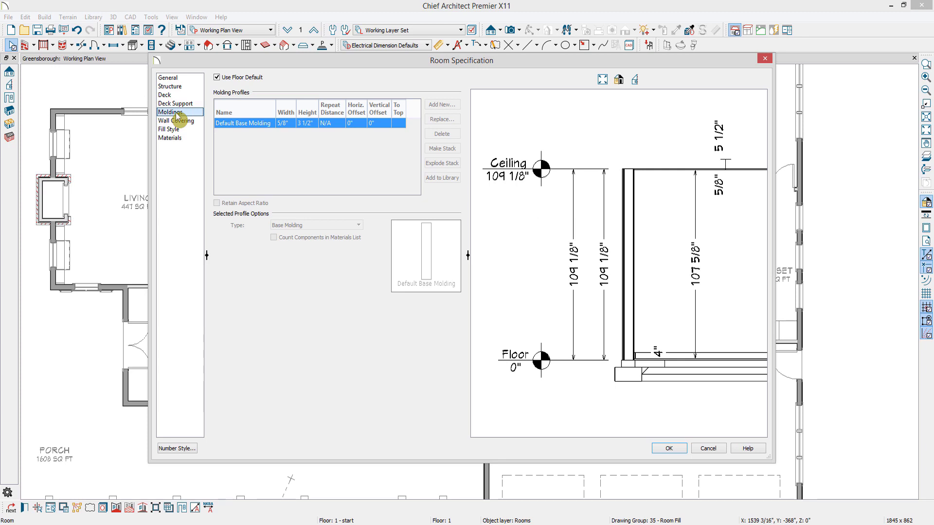
pyautogui.click(242, 77)
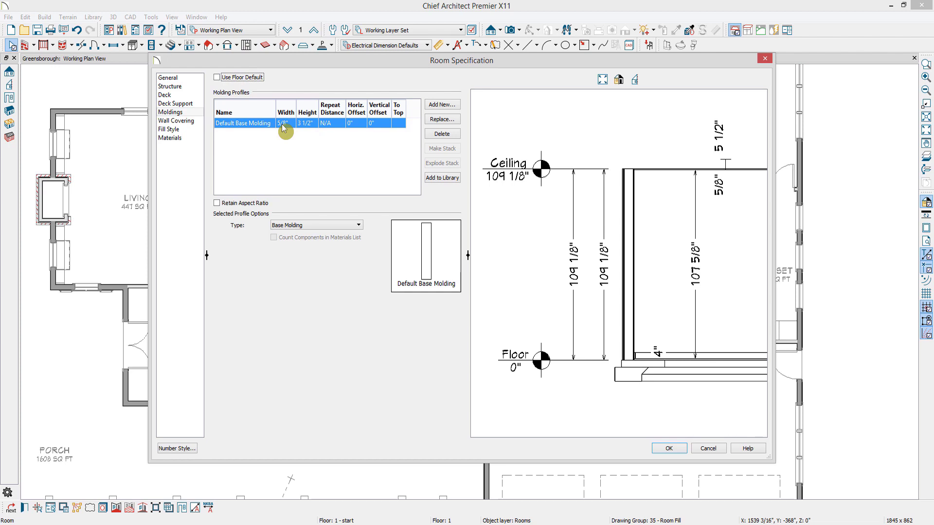
pyautogui.click(442, 136)
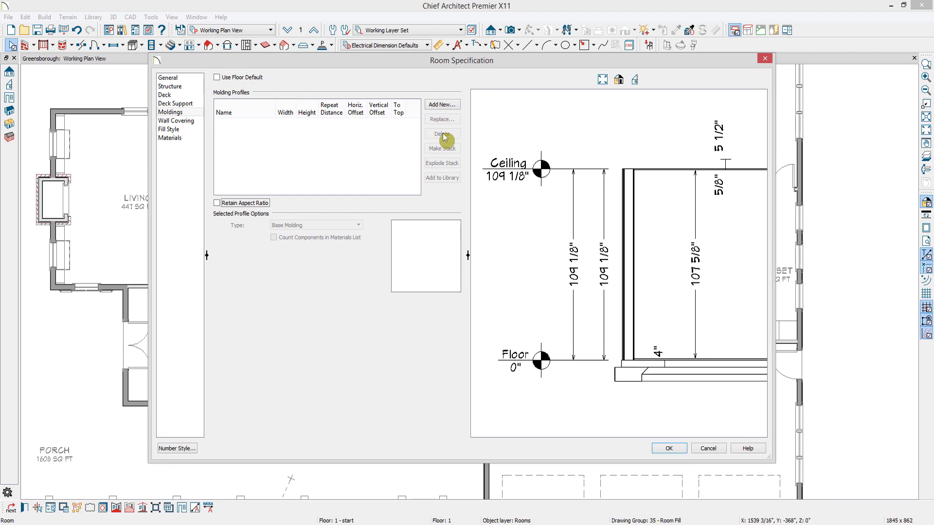
pyautogui.click(670, 448)
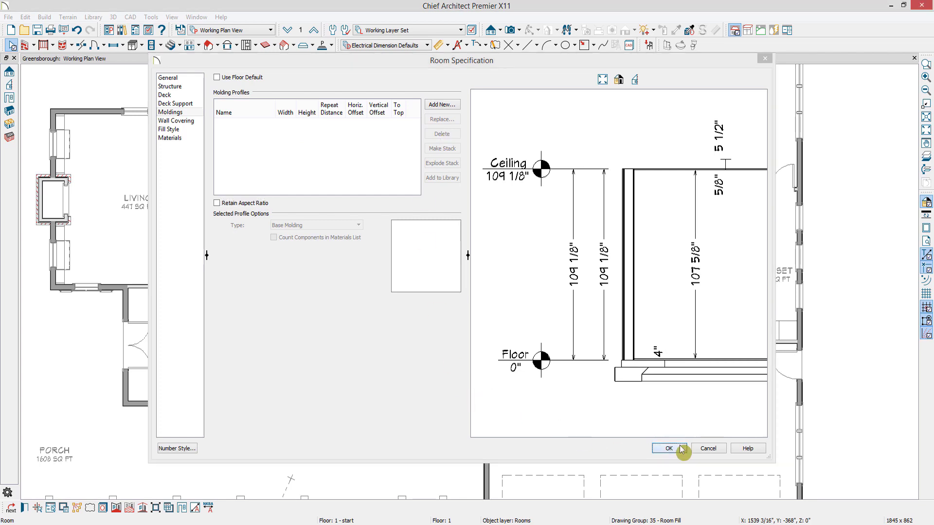
# Place a Full Camera aimed at the staircase, discarding an initial master-bath camera view
pyautogui.click(510, 30)
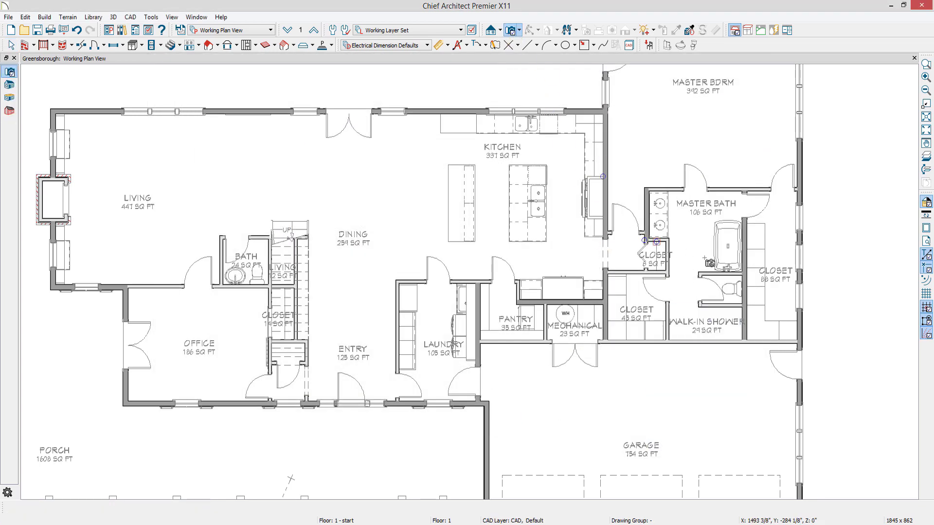
pyautogui.moveTo(682, 253); pyautogui.dragTo(680, 269)
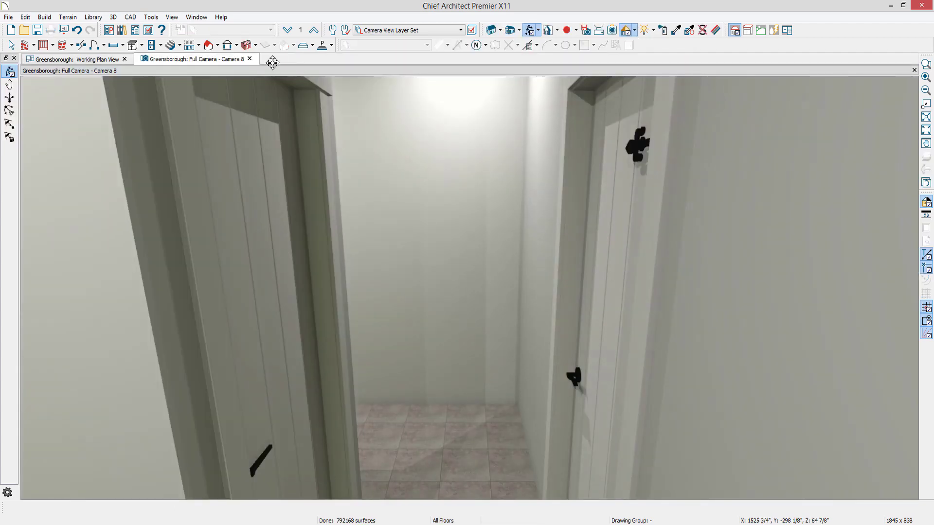
pyautogui.click(250, 60)
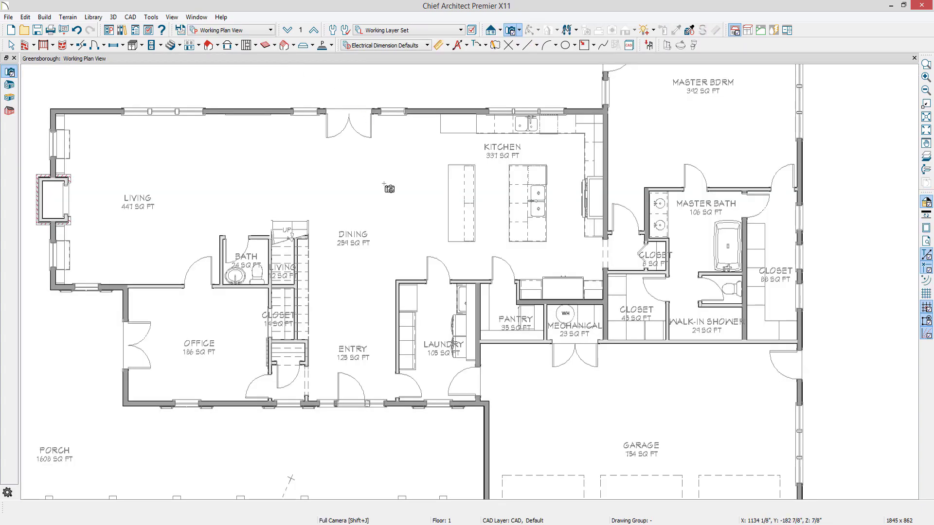
pyautogui.moveTo(386, 189); pyautogui.dragTo(373, 228)
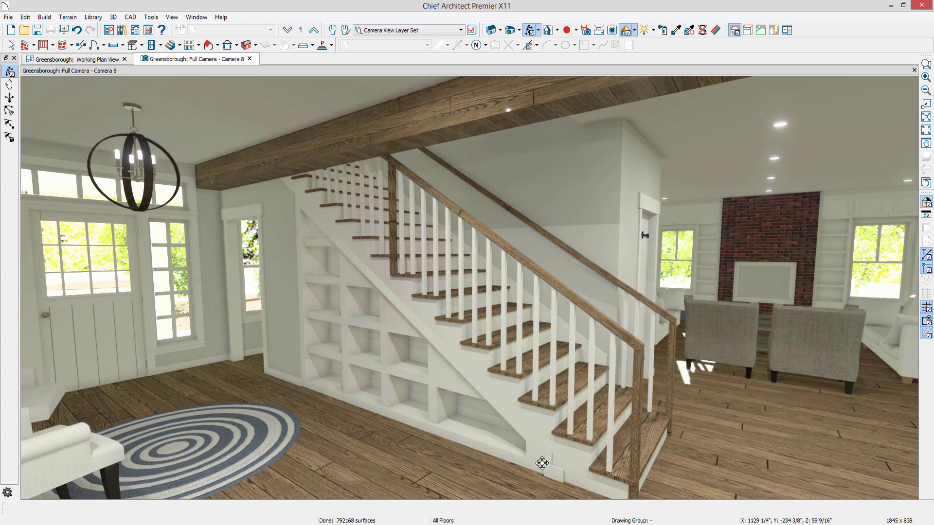
pyautogui.press('space')
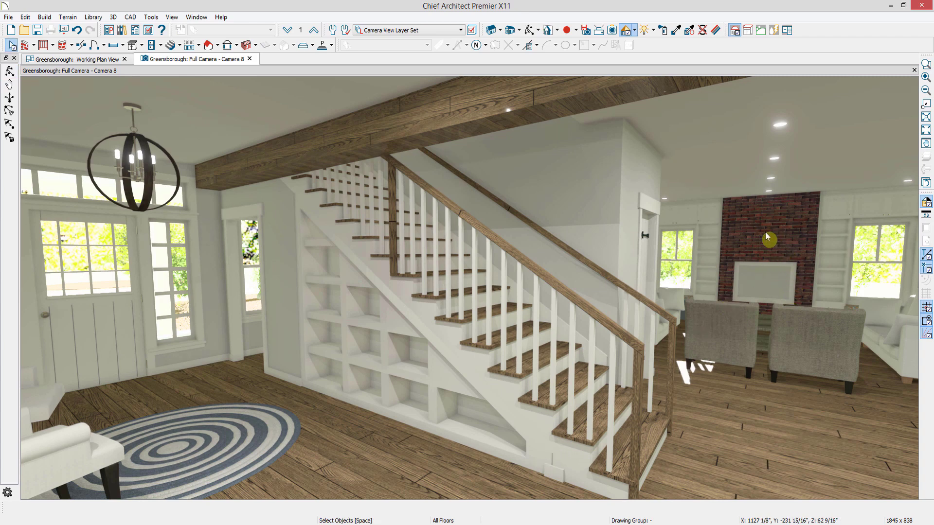
pyautogui.scroll(-2, 805, 249)
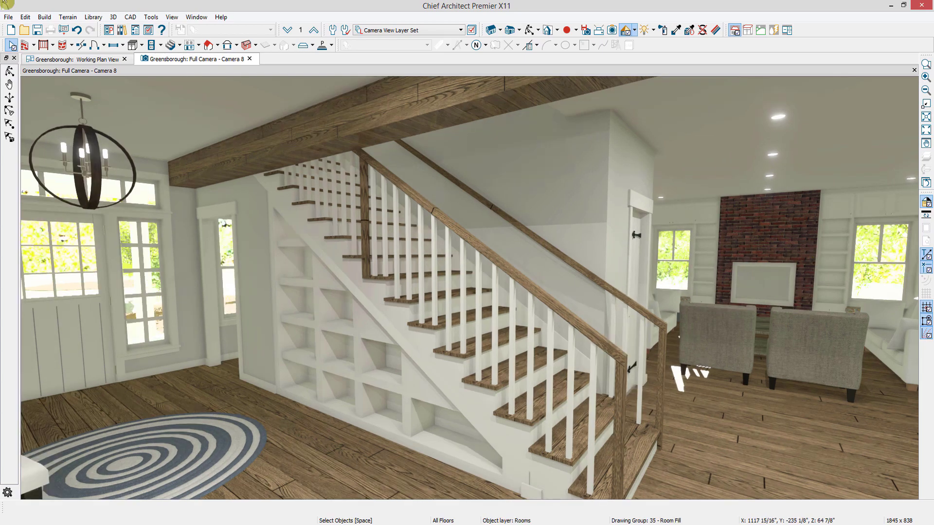
# Enable No Room Moldings on the short wall above the stairs beside the Dining area
pyautogui.click(73, 60)
pyautogui.scroll(4, 323, 233)
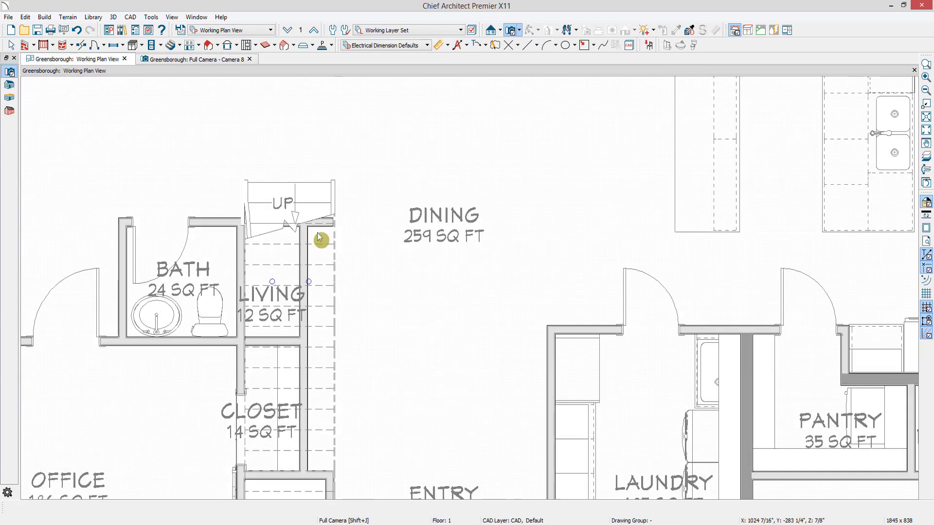
pyautogui.click(330, 233)
pyautogui.press('Tab')
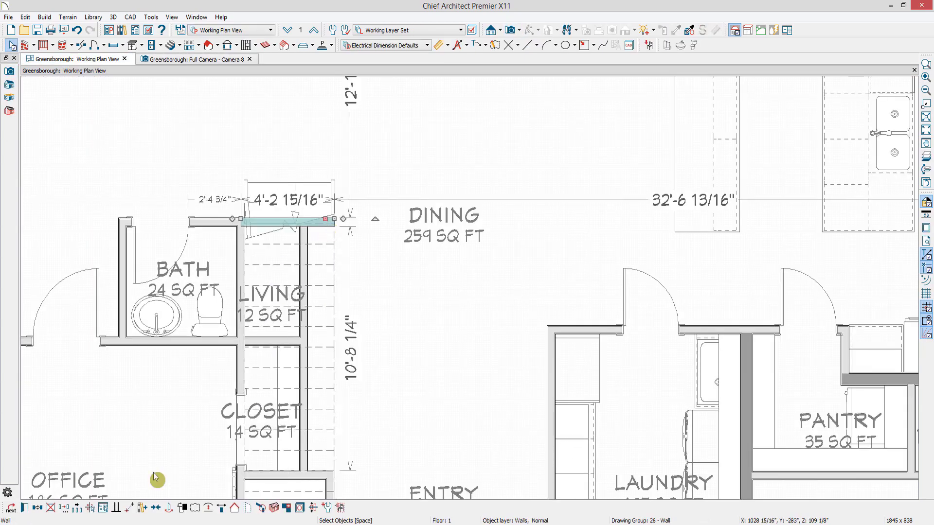
pyautogui.click(25, 508)
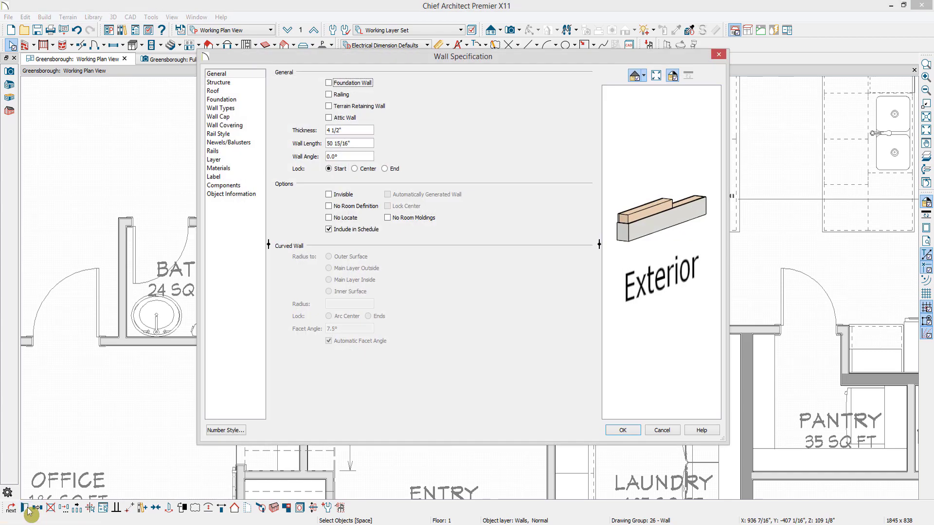
pyautogui.click(389, 218)
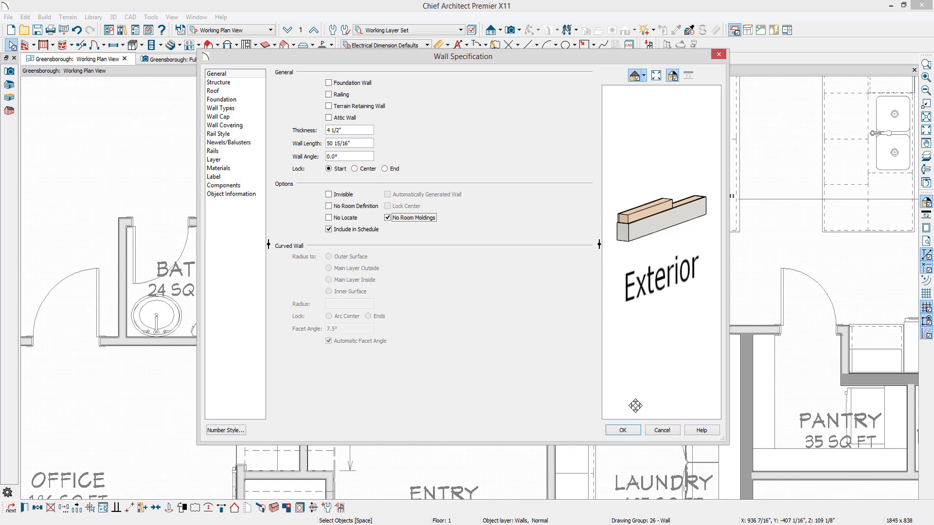
pyautogui.click(401, 219)
pyautogui.click(394, 215)
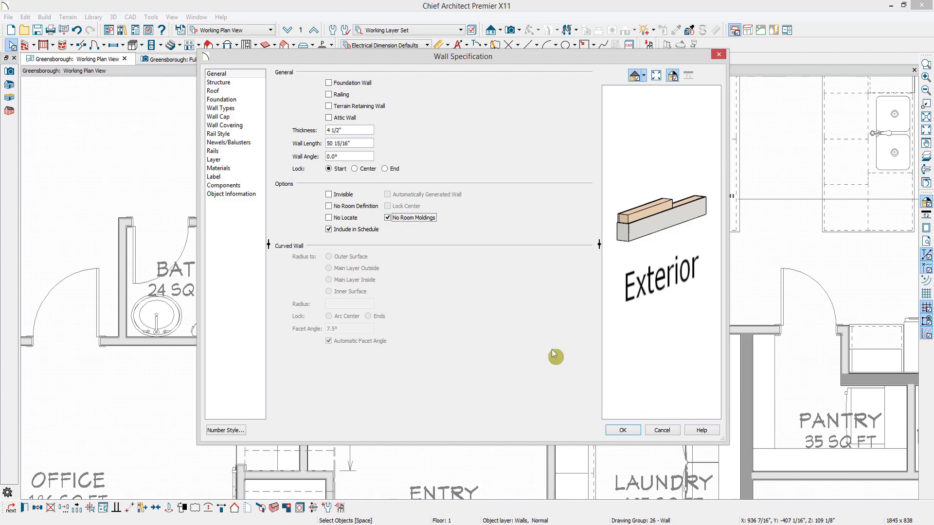
pyautogui.click(623, 430)
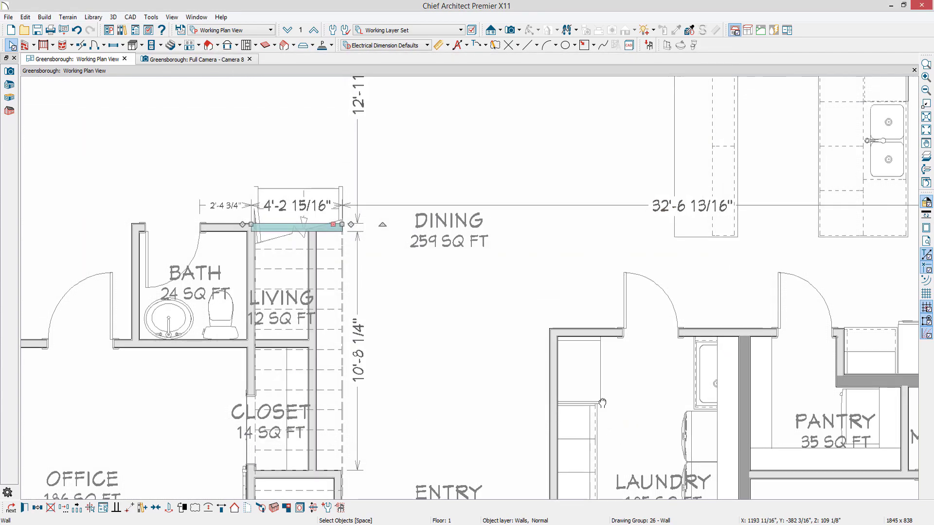
# Convert the Laundry room's Default Base Molding into a molding polyline around its perimeter
pyautogui.moveTo(601, 400); pyautogui.dragTo(441, 224, button='middle')
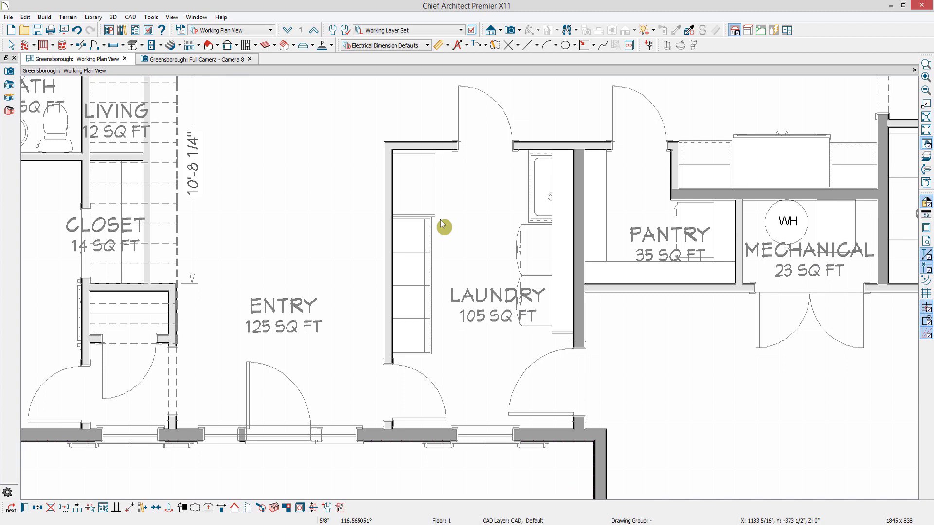
pyautogui.click(486, 367)
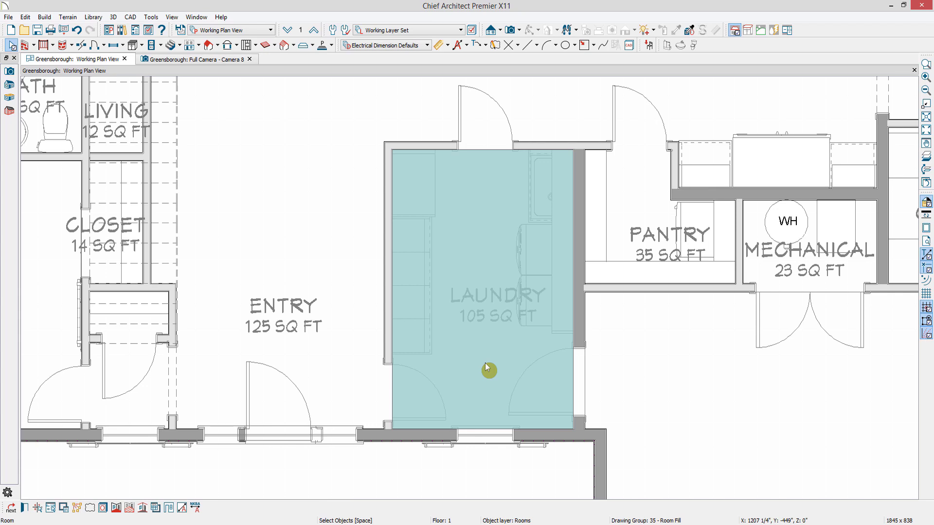
pyautogui.click(143, 507)
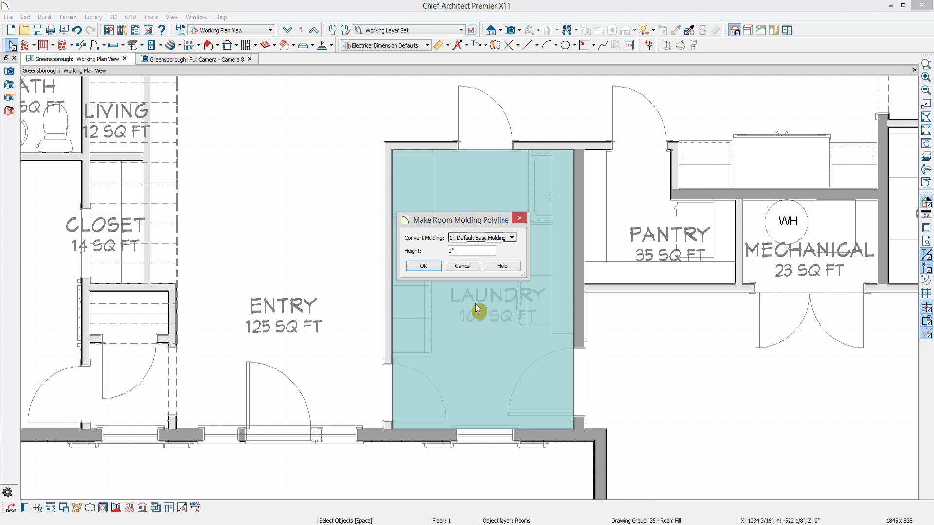
pyautogui.click(431, 269)
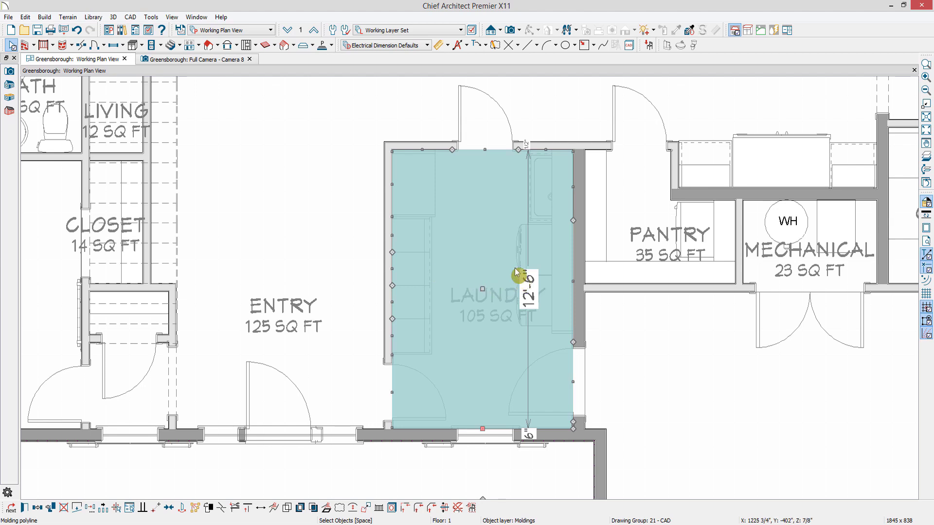
# Zoom in on the Laundry molding polyline and review its settings, cancelling without changes
pyautogui.scroll(1, 518, 273)
pyautogui.scroll(1, 517, 272)
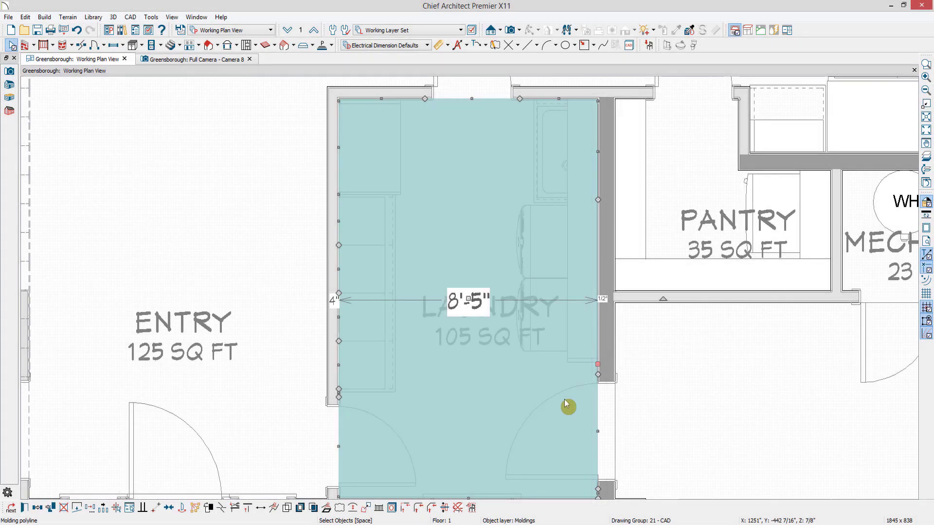
pyautogui.click(24, 507)
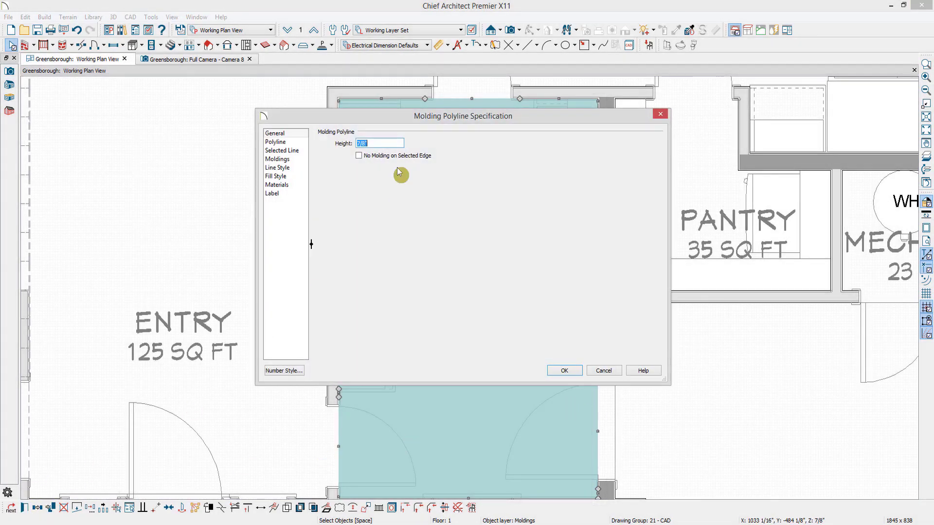
pyautogui.click(384, 156)
pyautogui.click(604, 372)
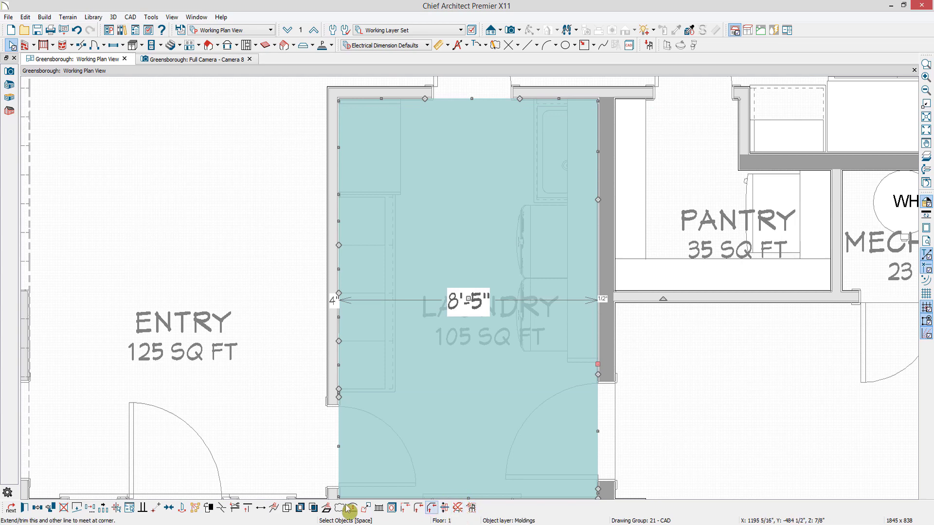
# Break the Laundry molding polyline on the right wall and remove molding from the short edge near the door
pyautogui.click(221, 507)
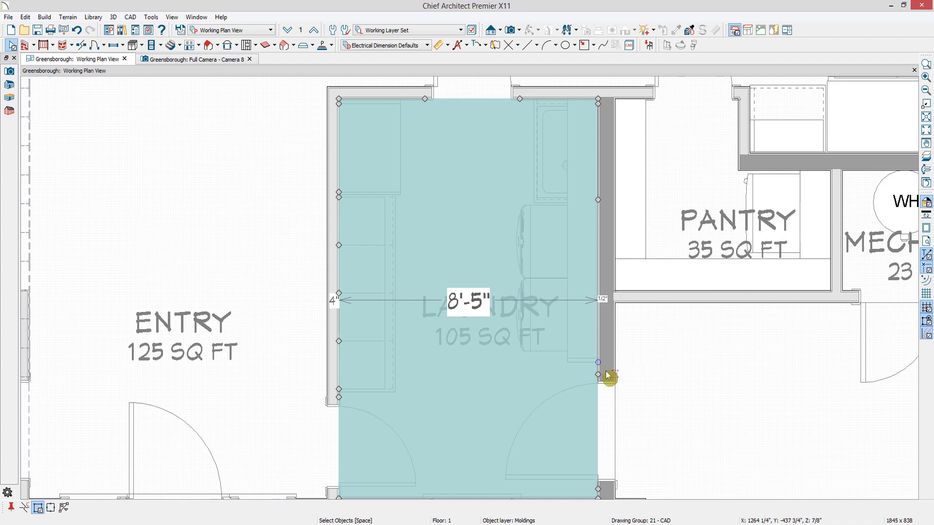
pyautogui.scroll(5, 603, 372)
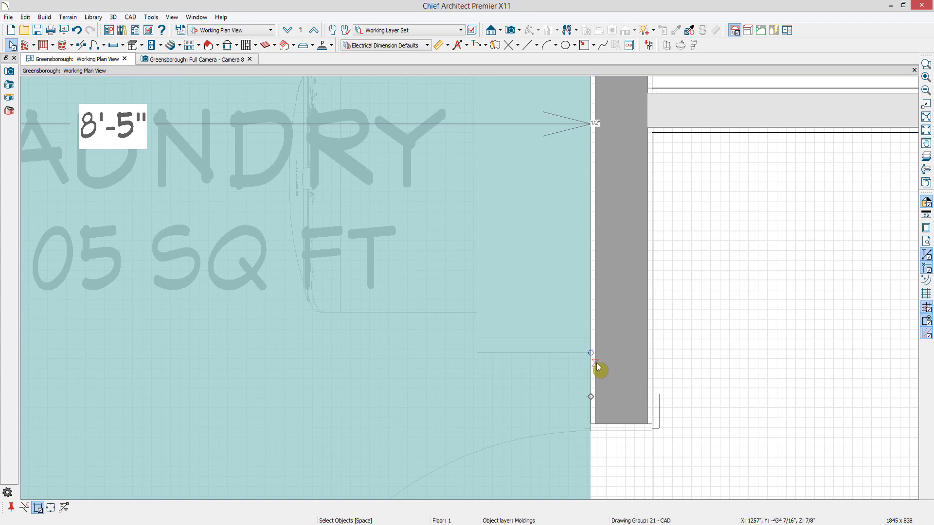
pyautogui.click(595, 363)
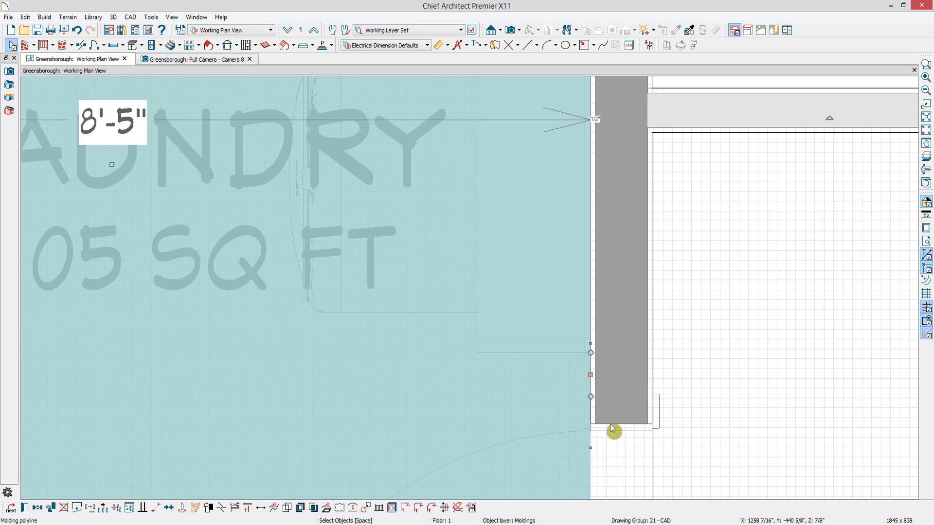
pyautogui.click(594, 358)
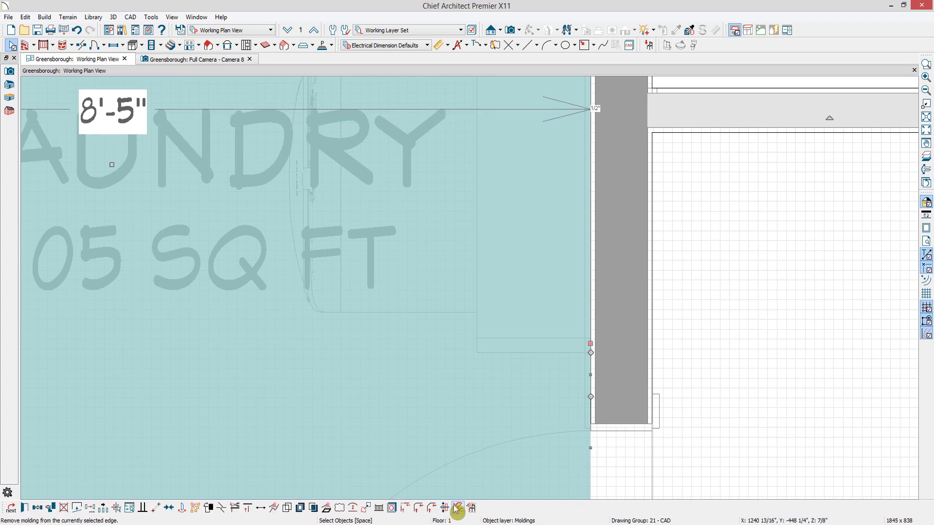
pyautogui.click(457, 508)
pyautogui.click(577, 460)
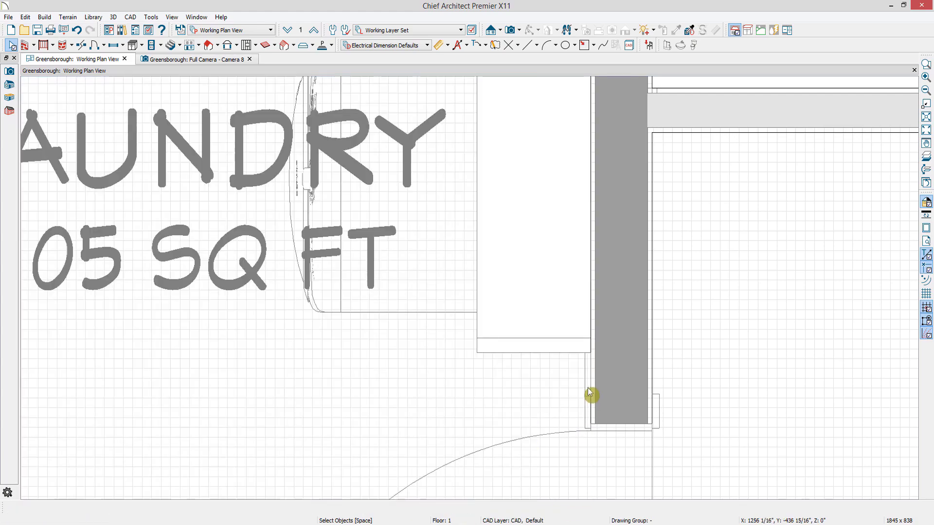
pyautogui.scroll(-5, 627, 410)
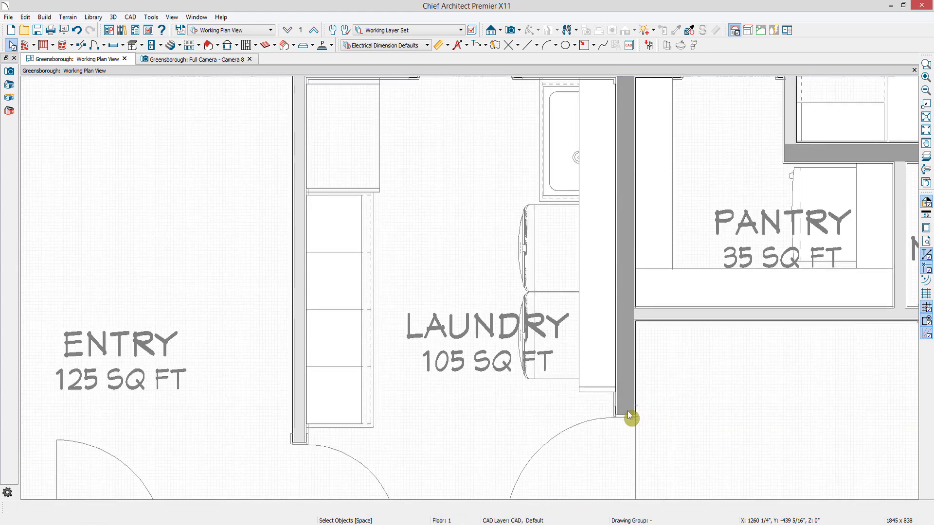
pyautogui.scroll(-3, 767, 409)
pyautogui.scroll(1, 886, 346)
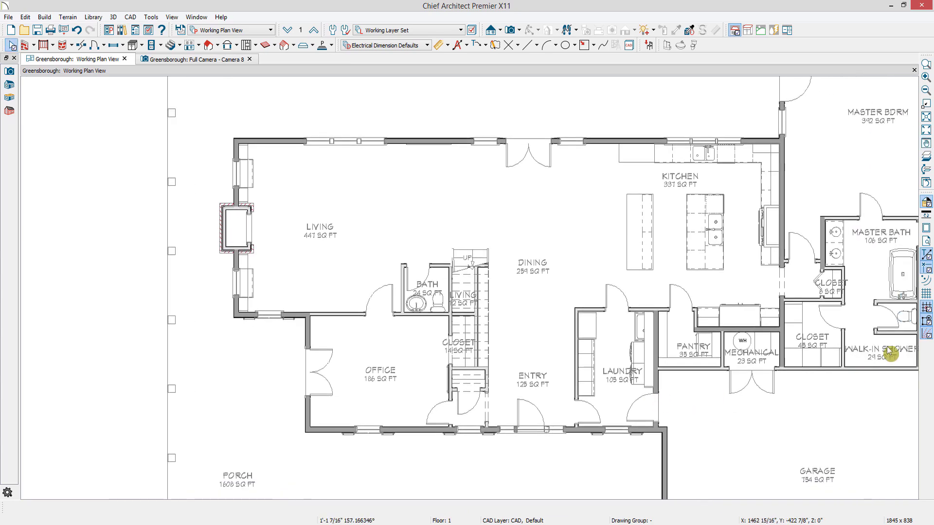